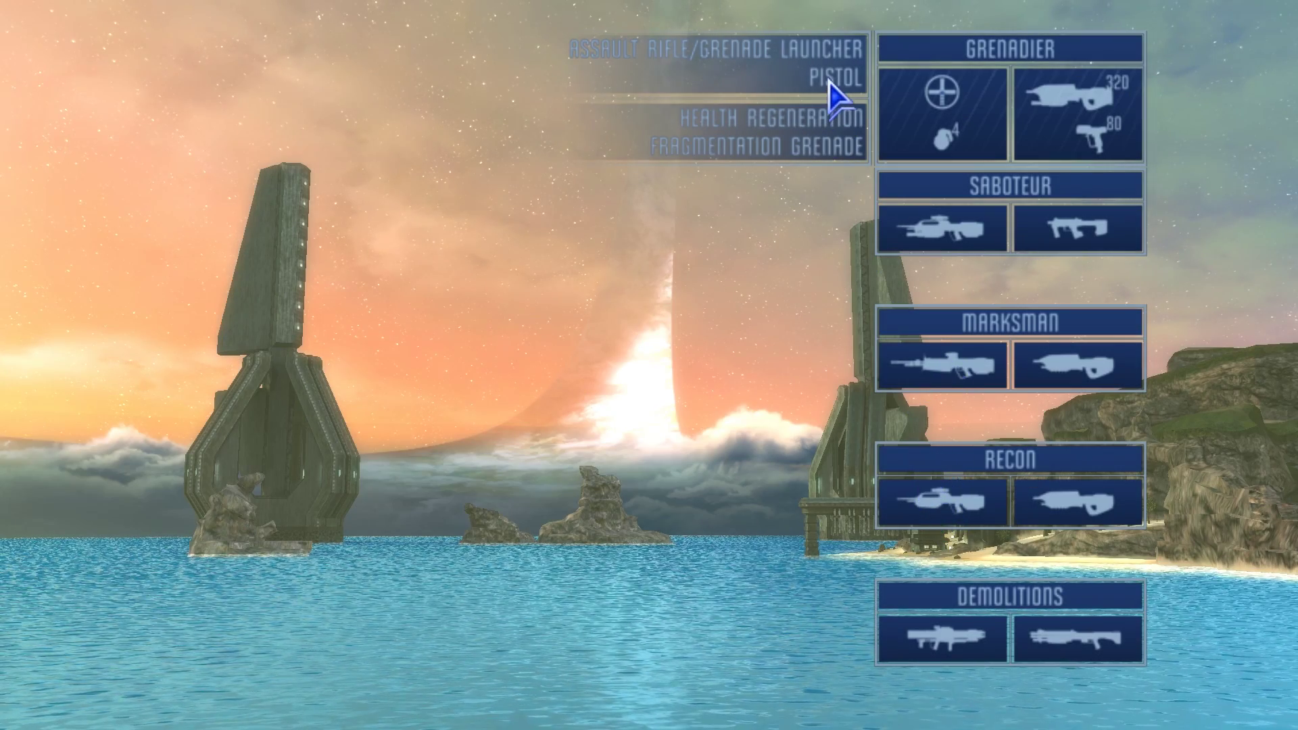
# Choose the Marksman class and begin the beach landing mission.
pyautogui.press('Down')
pyautogui.press('Down')
pyautogui.press('Return')
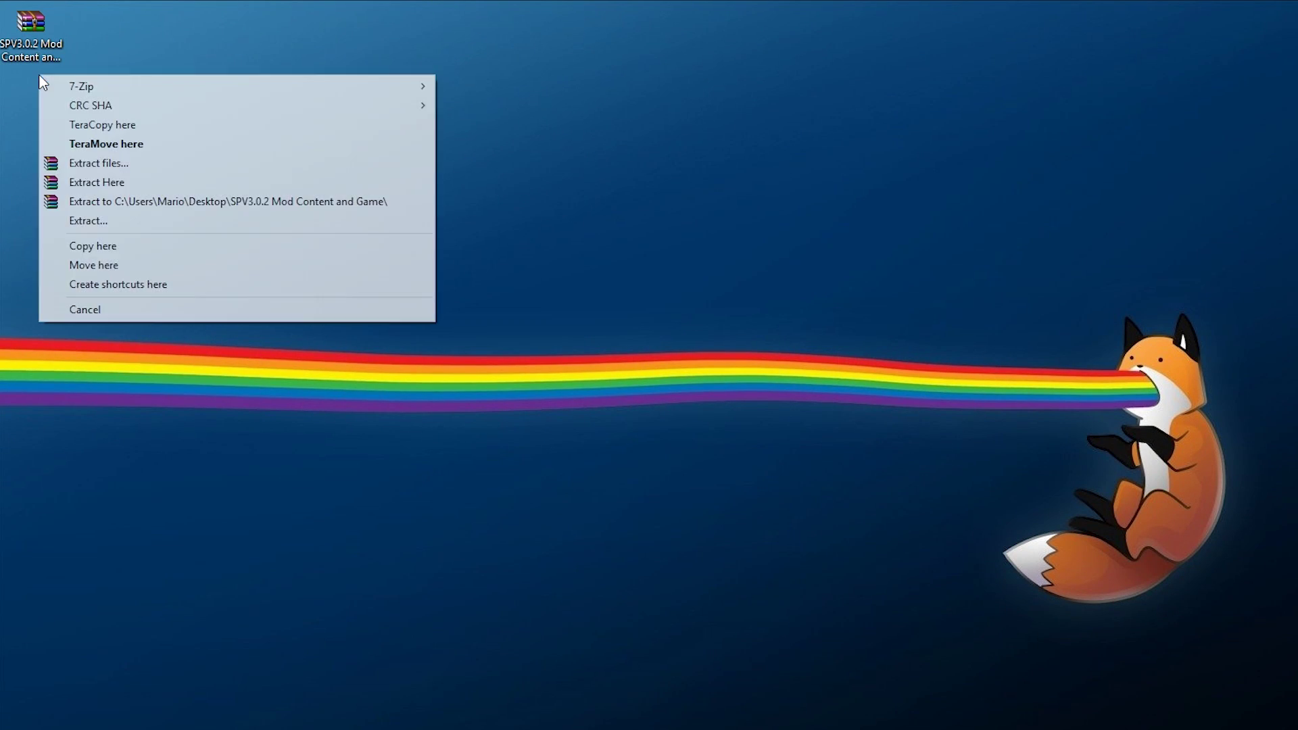
# Extract the SPV3 zip archive into its own folder.
pyautogui.press('Escape')
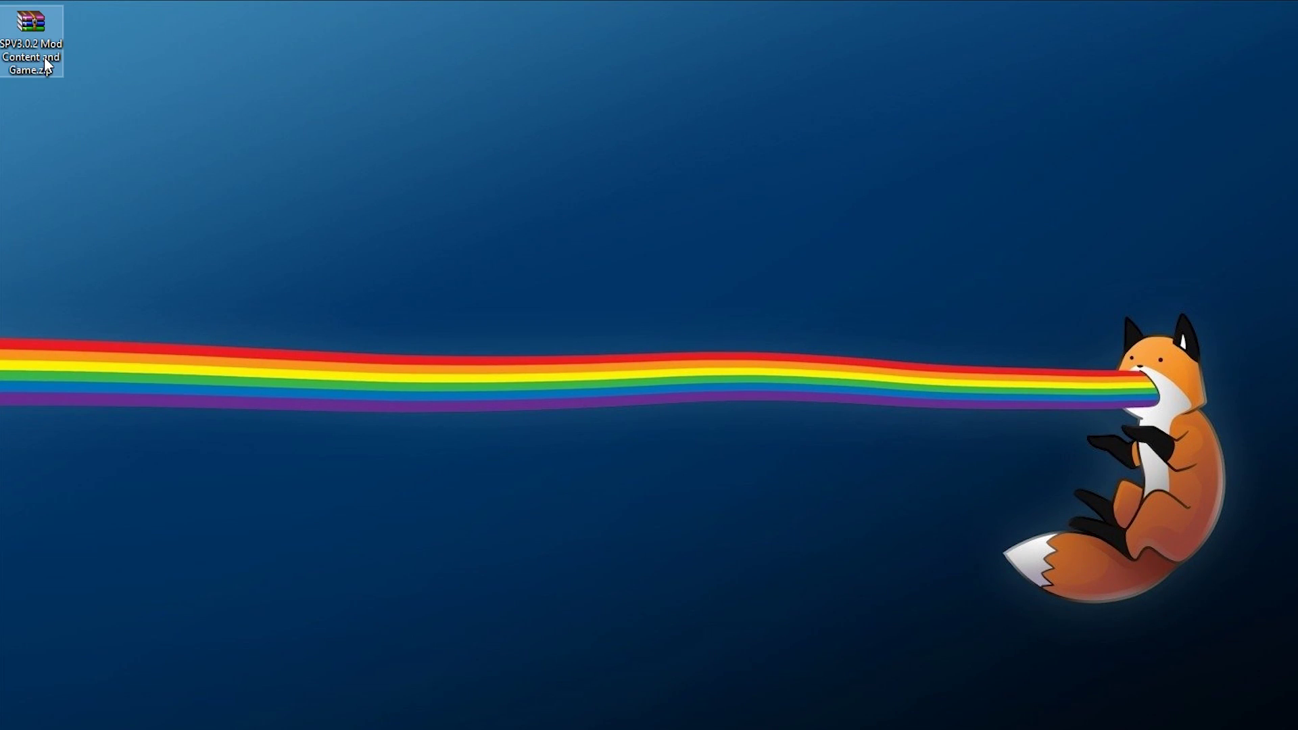
pyautogui.rightClick(40, 51)
pyautogui.click(115, 144)
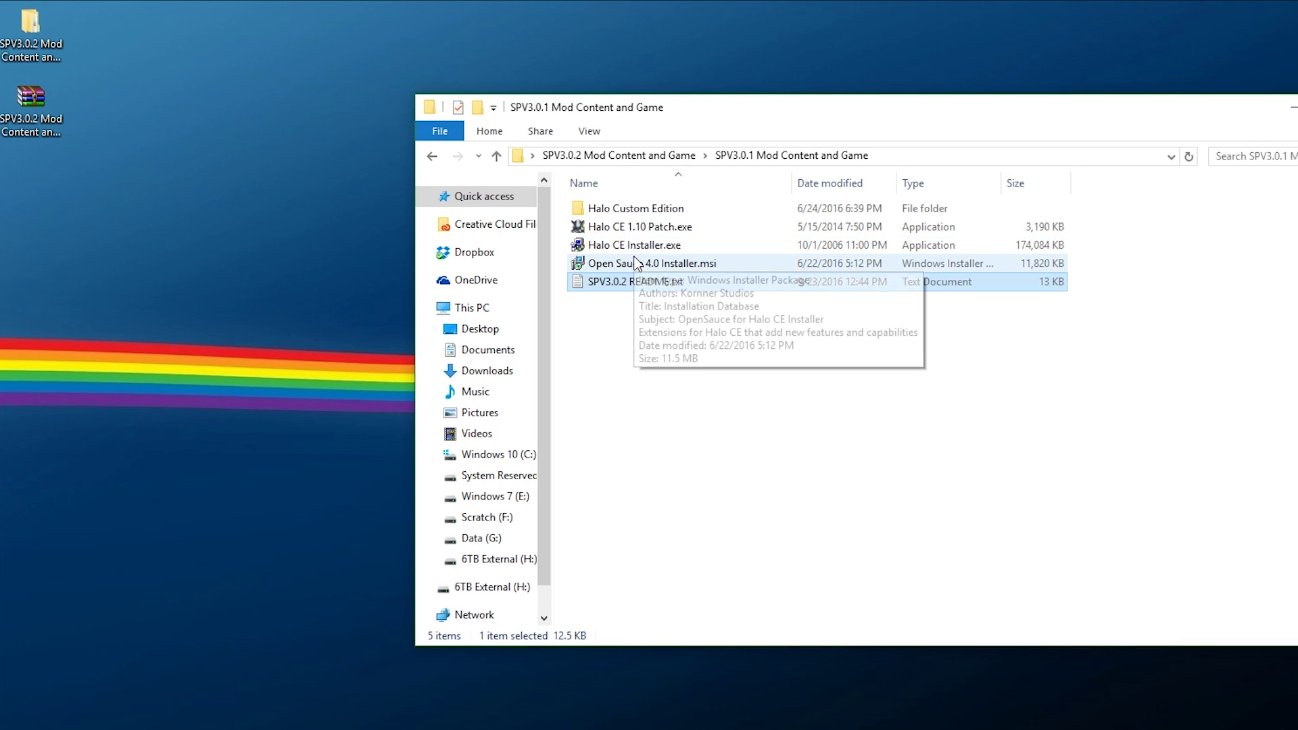
# Run Halo CE Installer.exe as administrator, then close the finished launcher.
pyautogui.rightClick(655, 247)
pyautogui.click(703, 278)
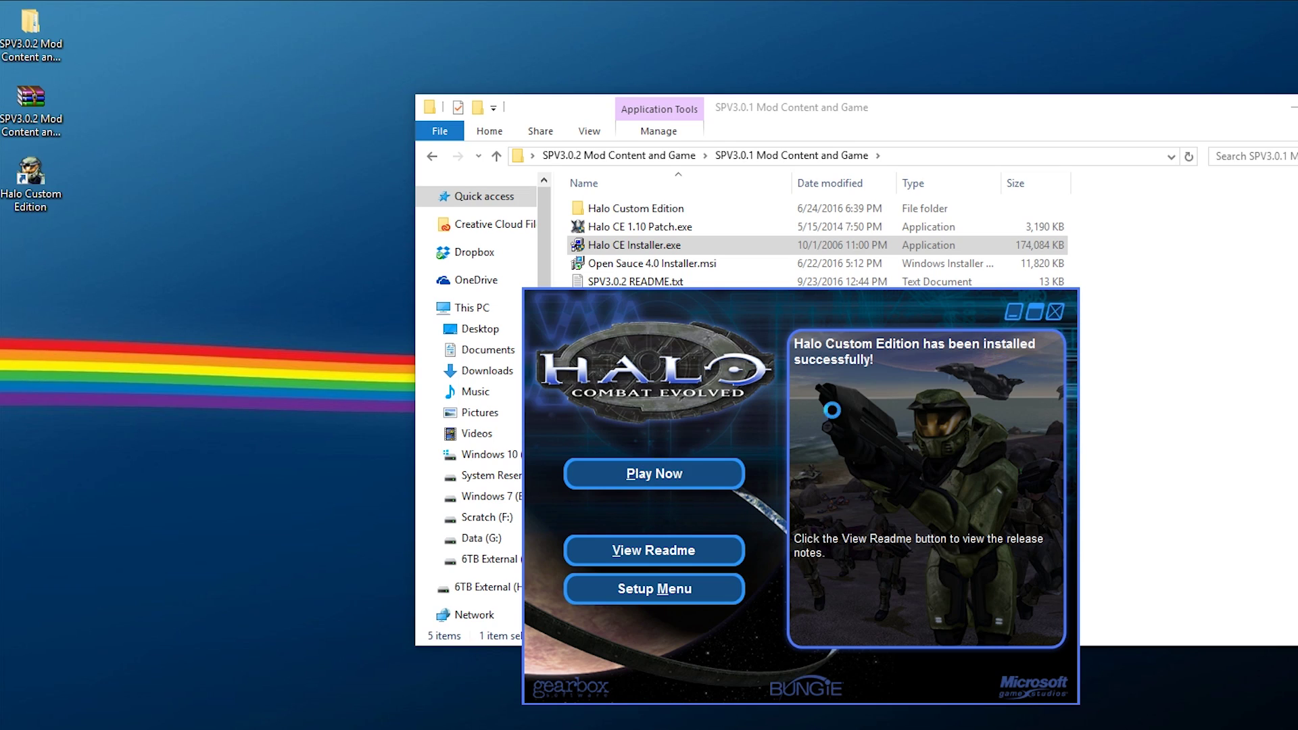
pyautogui.click(1054, 312)
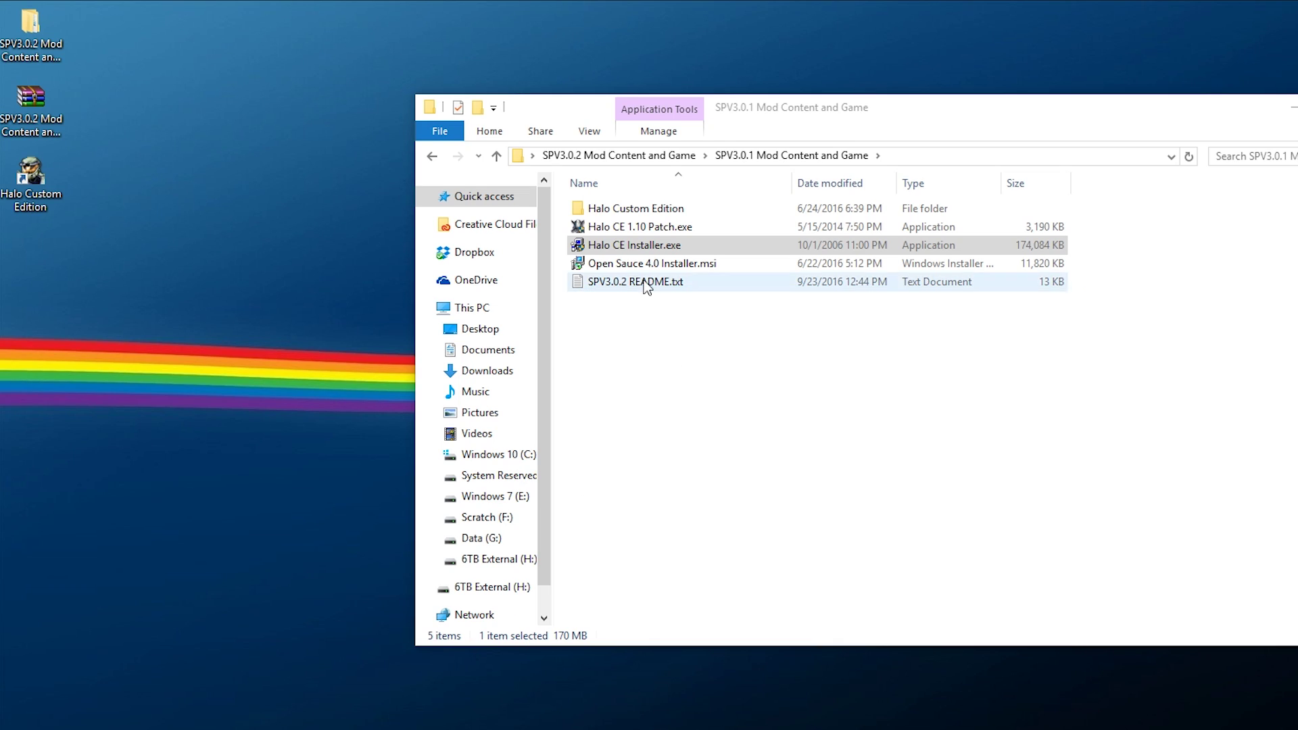
# Run Halo CE 1.10 Patch.exe as administrator, allow it, and confirm the successful update.
pyautogui.click(601, 230)
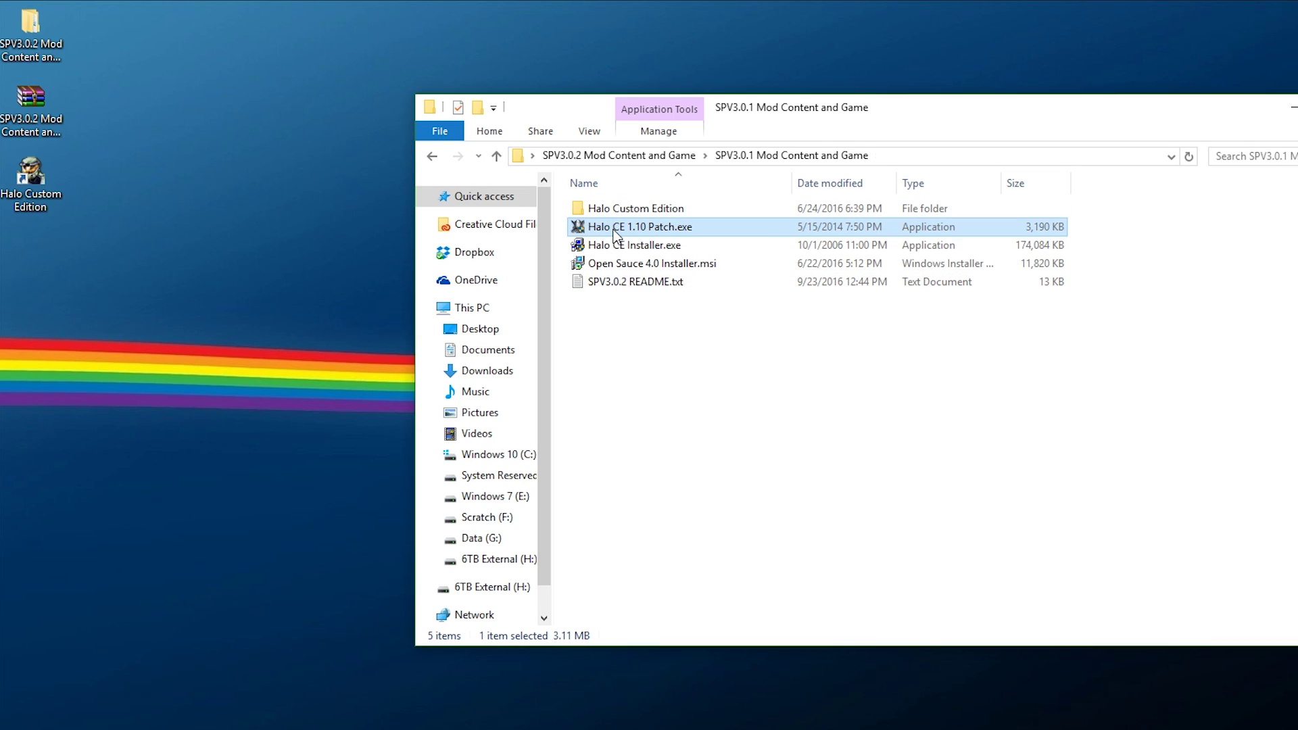
pyautogui.rightClick(614, 231)
pyautogui.click(676, 259)
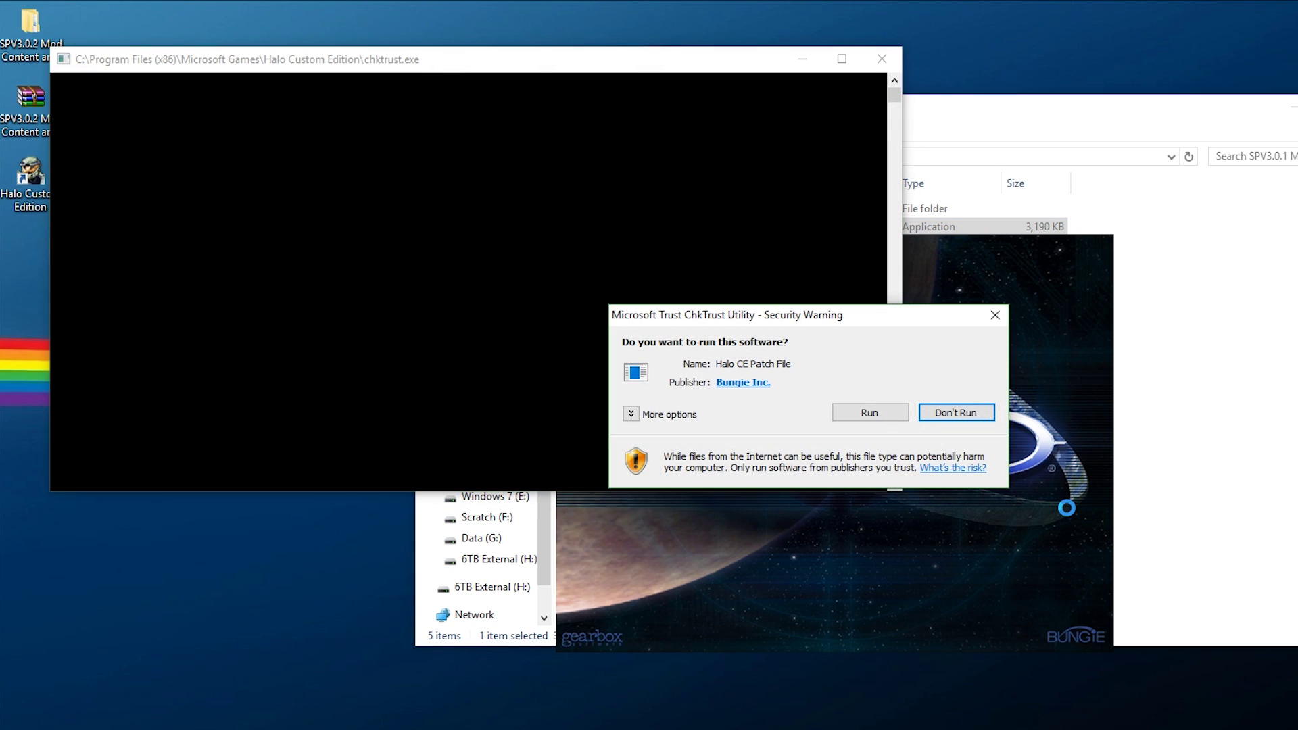
pyautogui.click(903, 413)
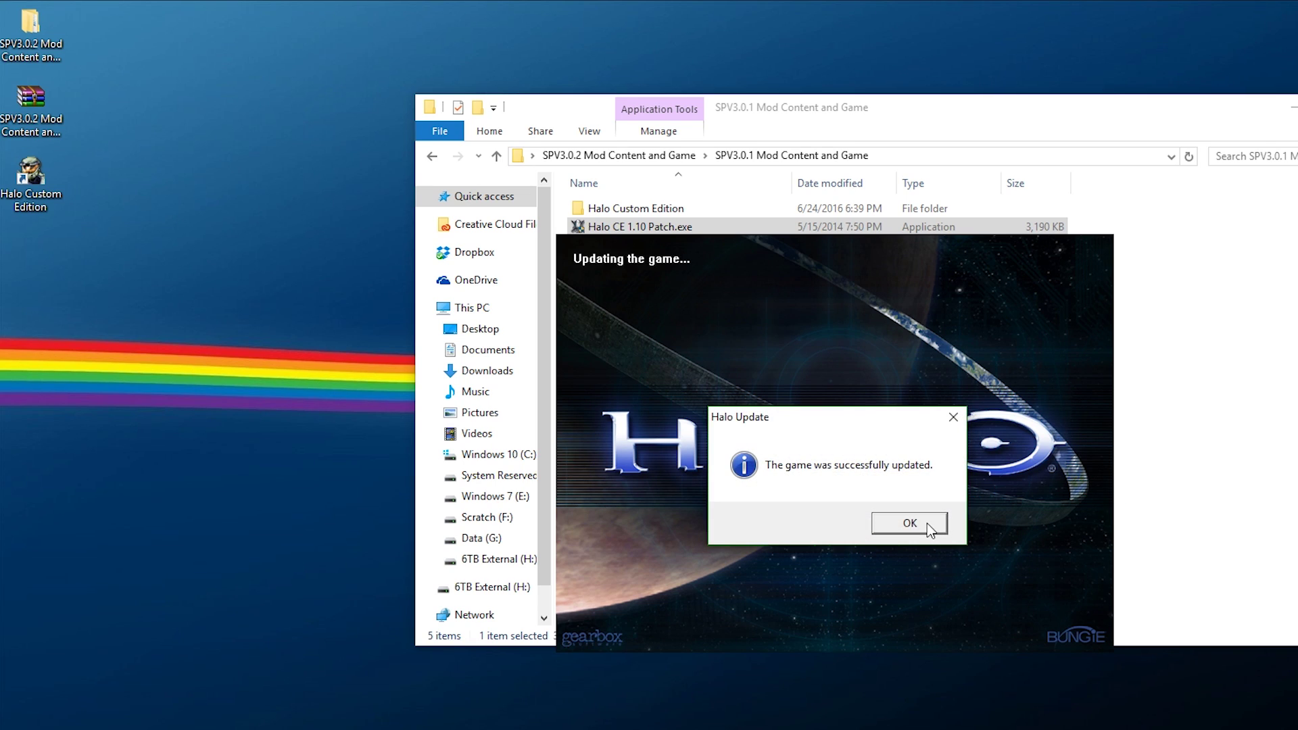
pyautogui.click(928, 528)
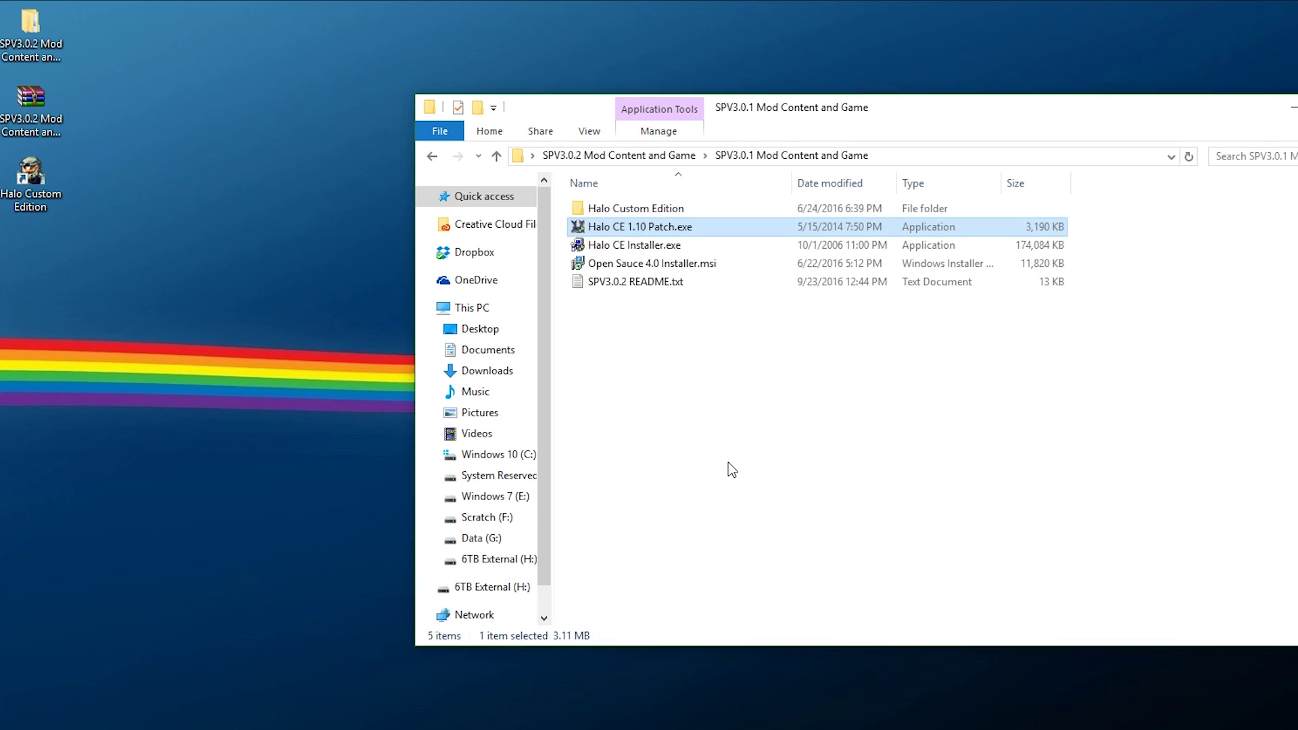
pyautogui.rightClick(611, 262)
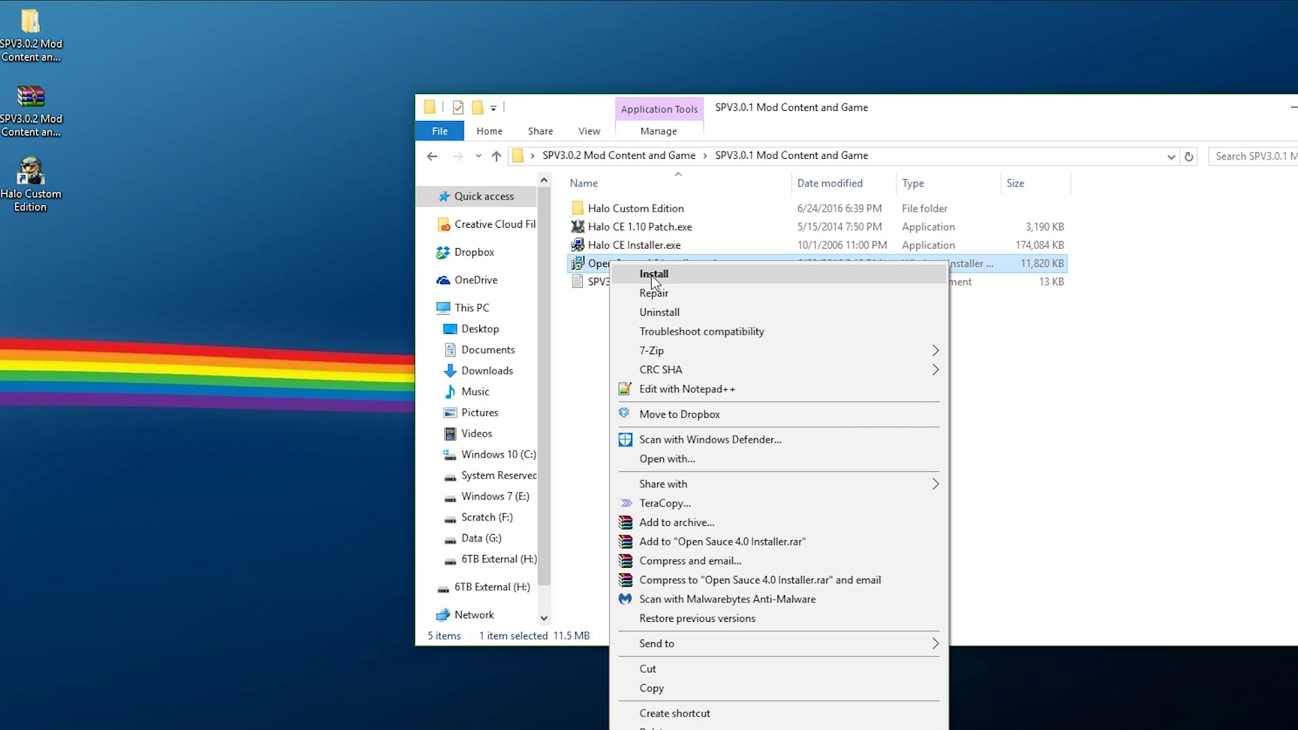
# Launch the OpenSauce installer, accept the license, and keep the Halo CE feature option unchanged.
pyautogui.click(653, 274)
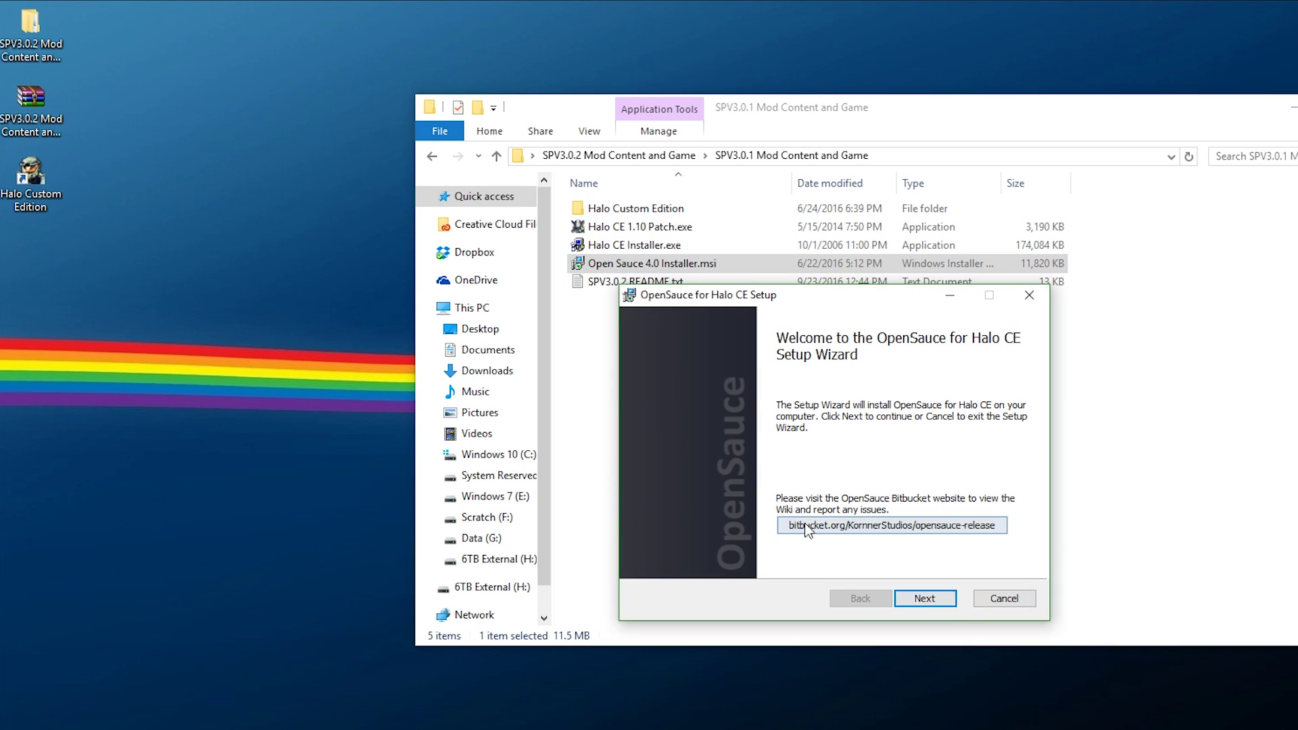
pyautogui.click(938, 601)
pyautogui.click(722, 558)
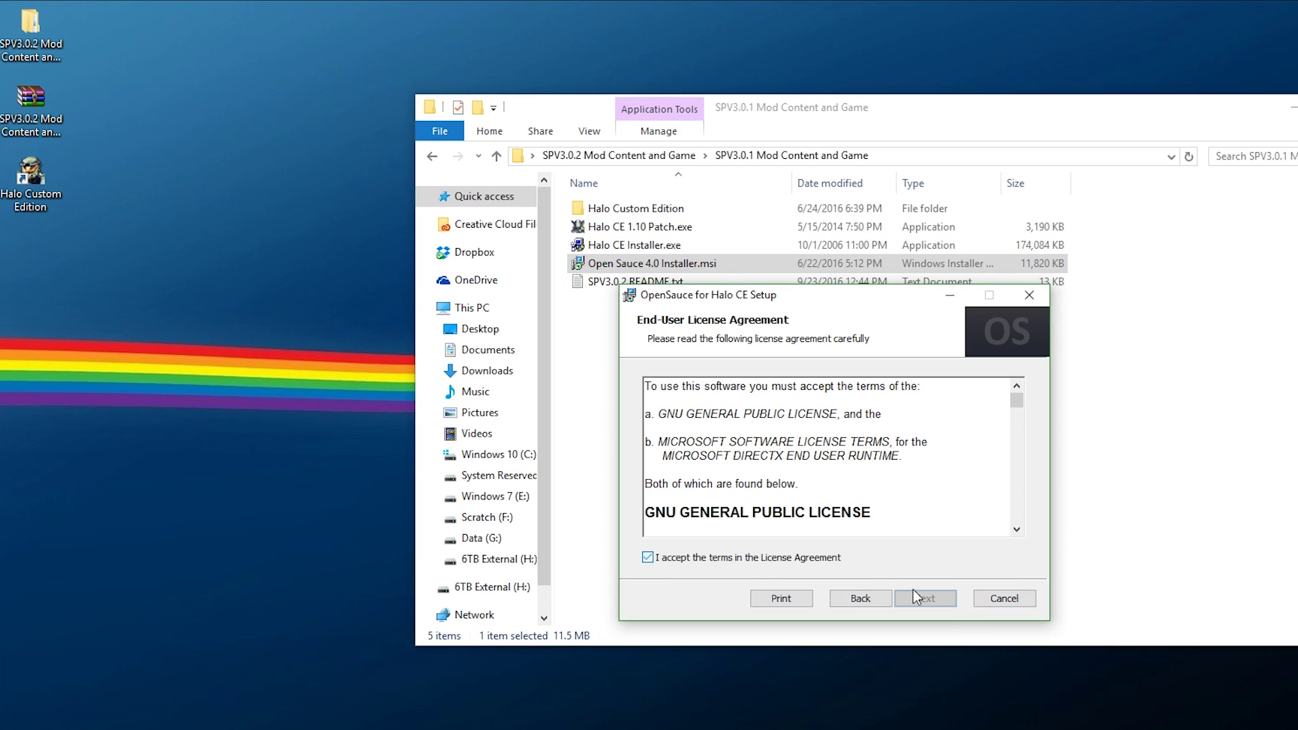
pyautogui.click(922, 598)
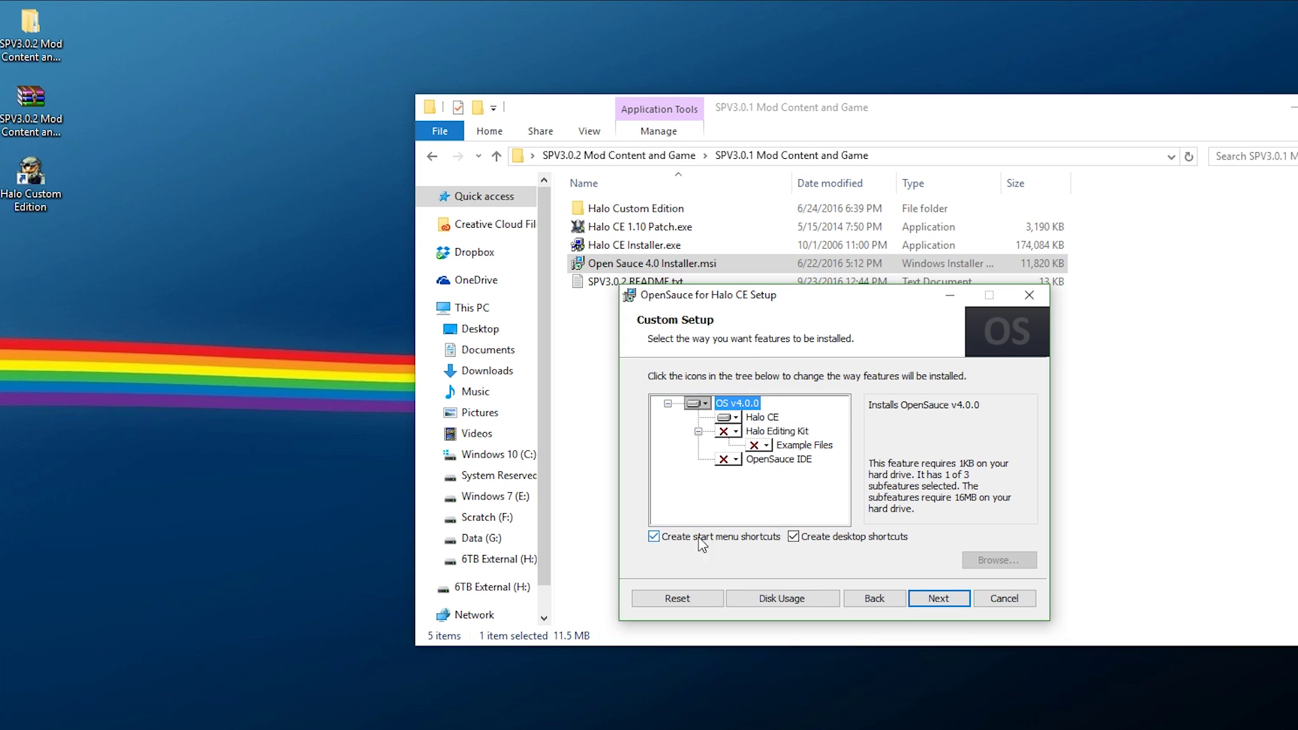
pyautogui.click(728, 419)
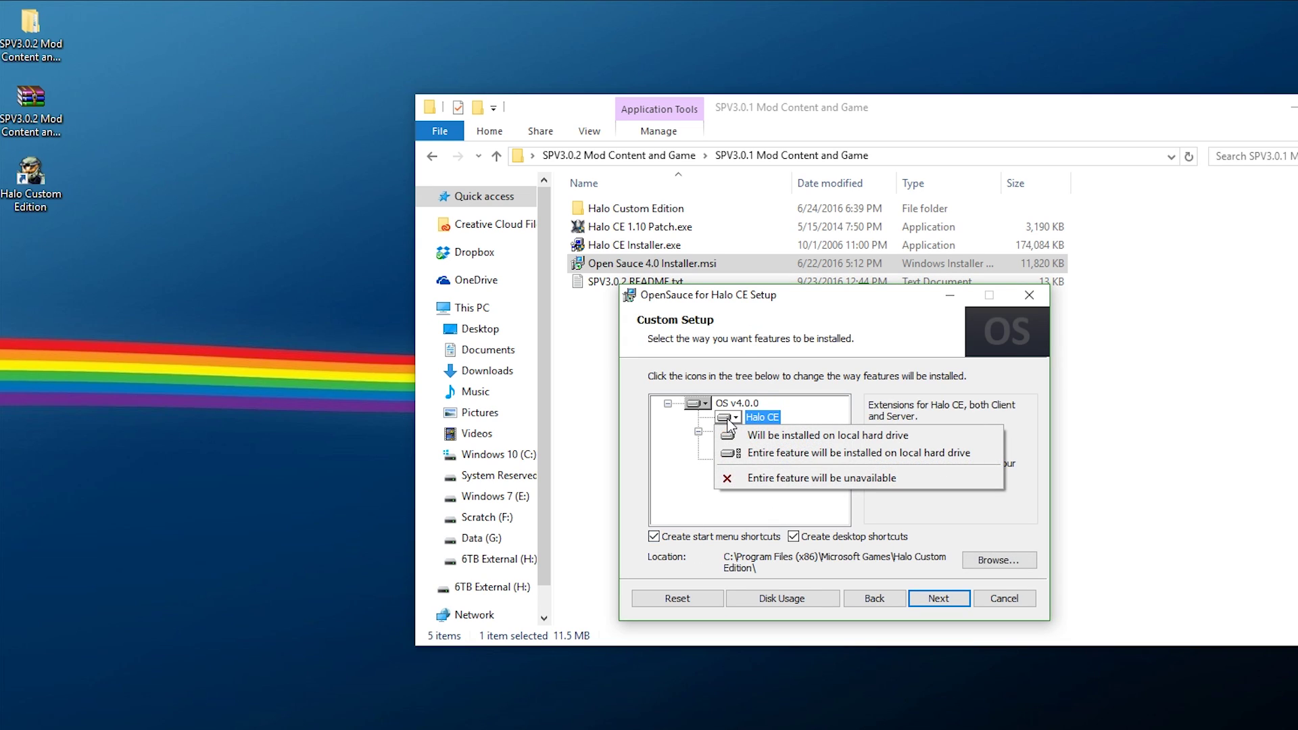
pyautogui.click(793, 567)
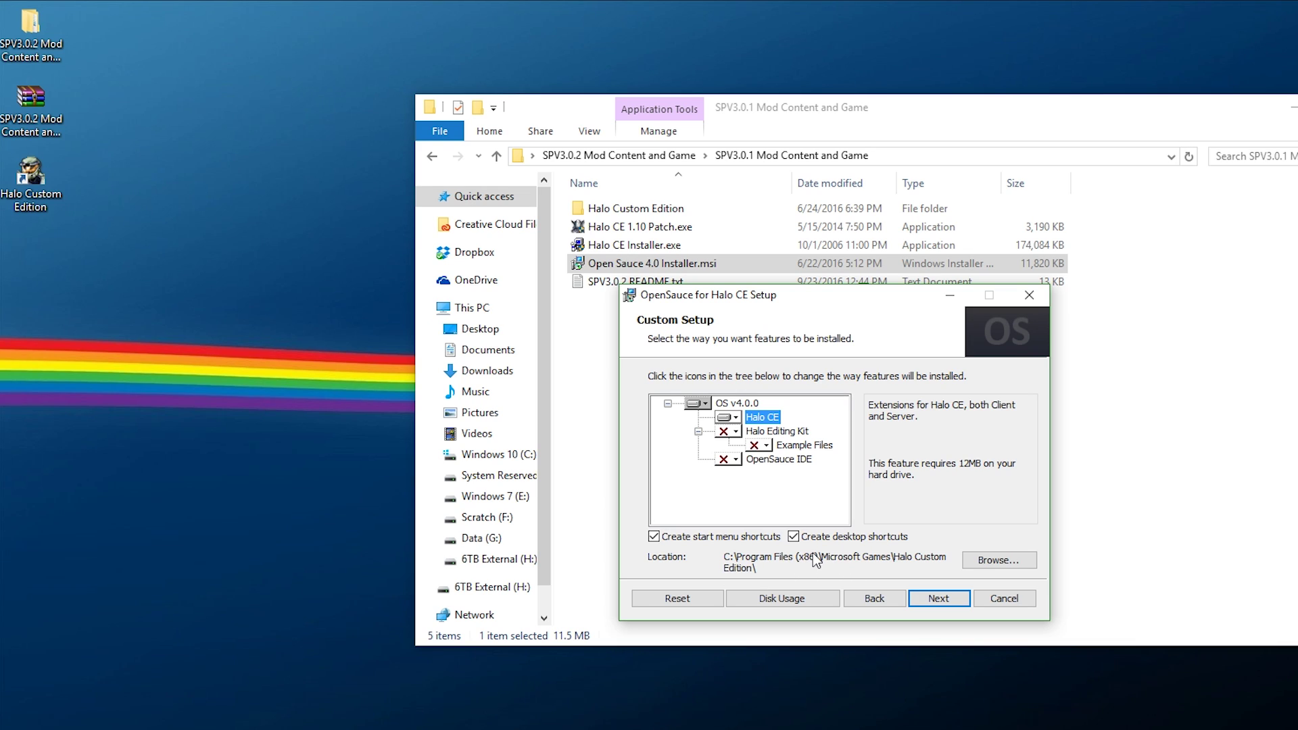
# Leave the OS v4.0.0 feature as is, install OpenSauce, and finish the wizard.
pyautogui.click(697, 404)
pyautogui.click(870, 503)
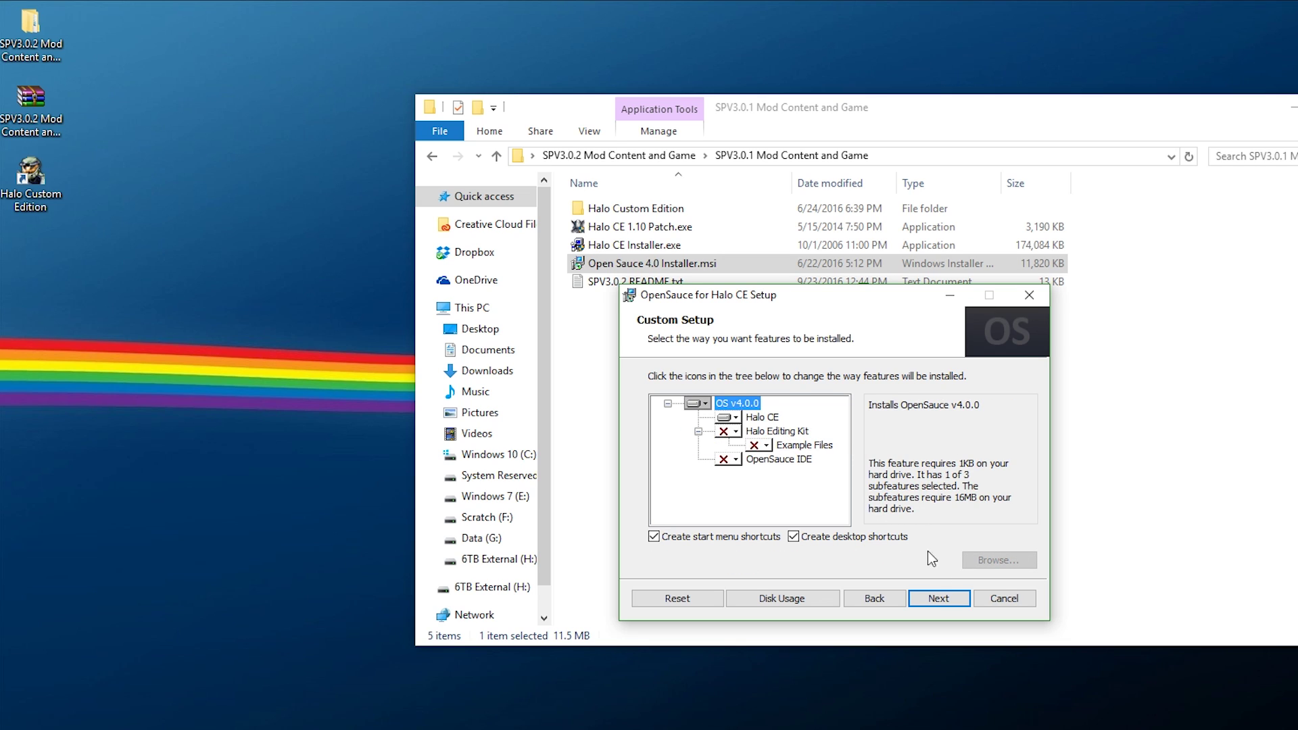
pyautogui.click(938, 598)
pyautogui.click(935, 599)
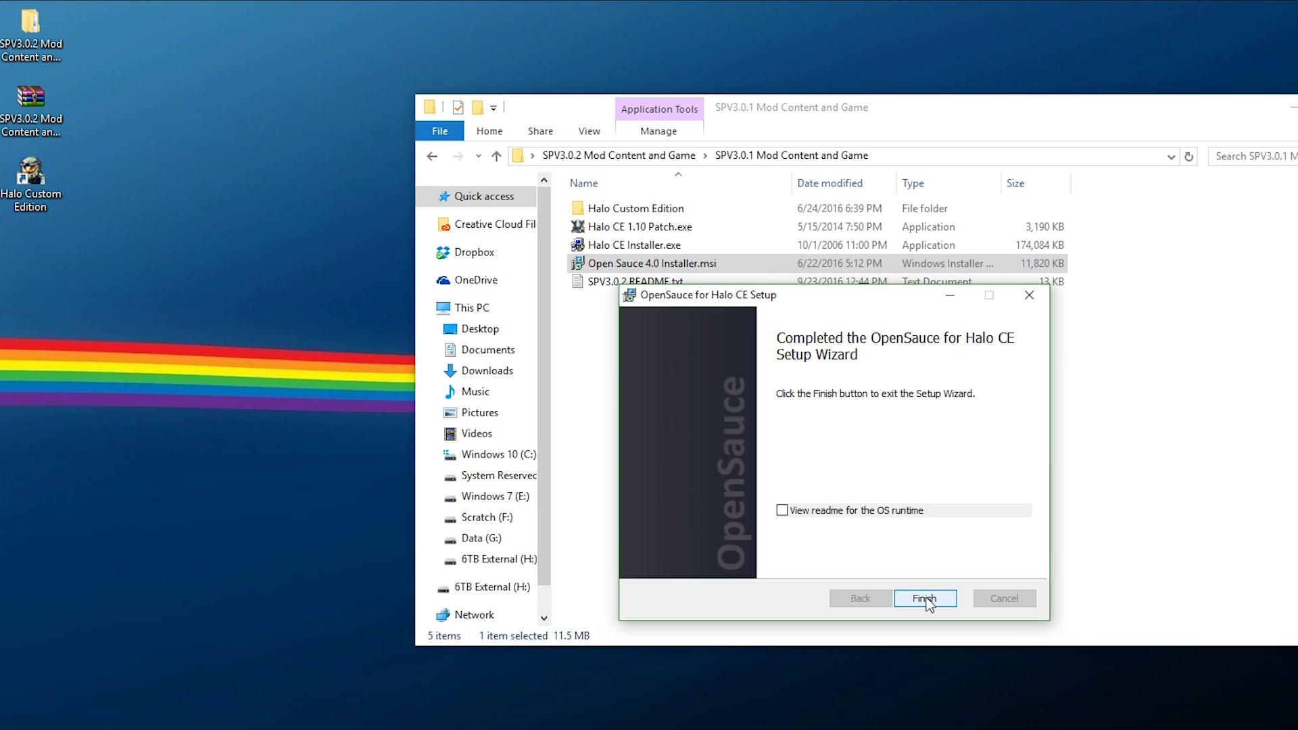
pyautogui.click(924, 599)
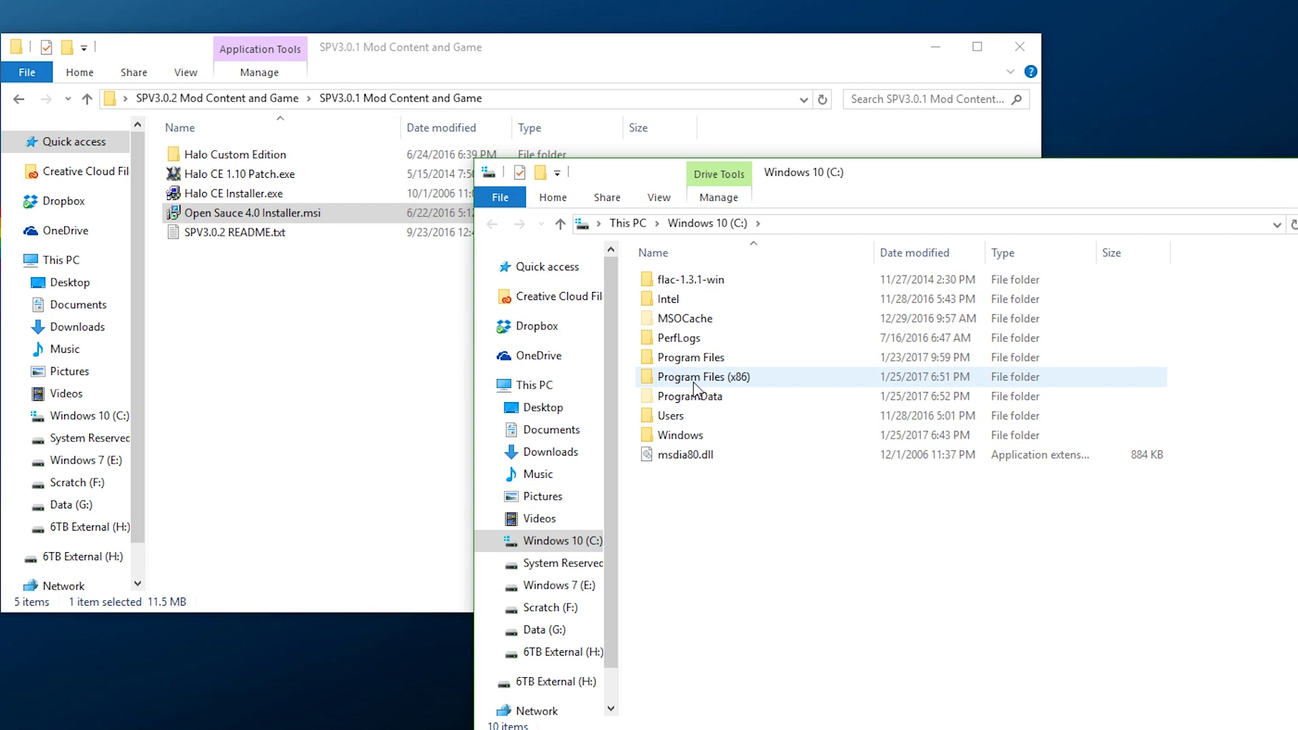
# Browse to C:\Program Files (x86)\Microsoft Games\Halo Custom Edition.
pyautogui.click(678, 384)
pyautogui.doubleClick(678, 385)
pyautogui.scroll(-6, 849, 521)
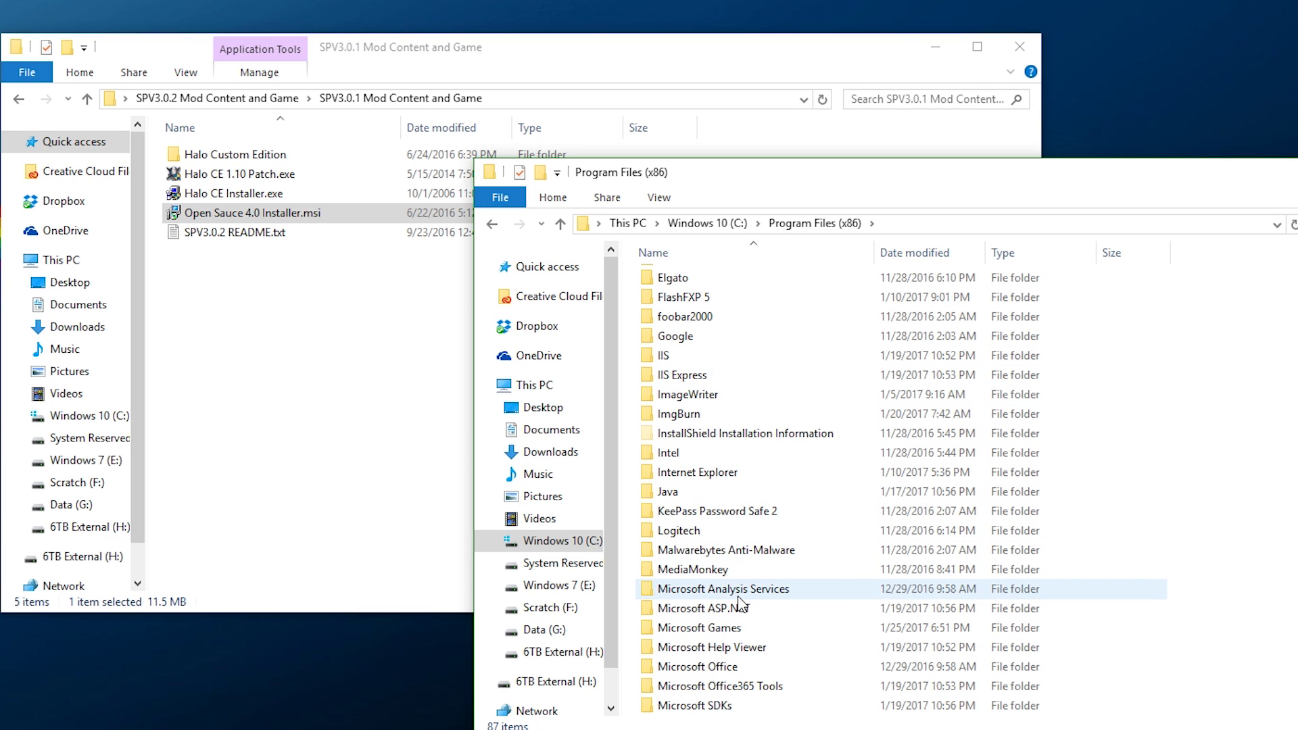
pyautogui.scroll(-1, 740, 574)
pyautogui.doubleClick(747, 578)
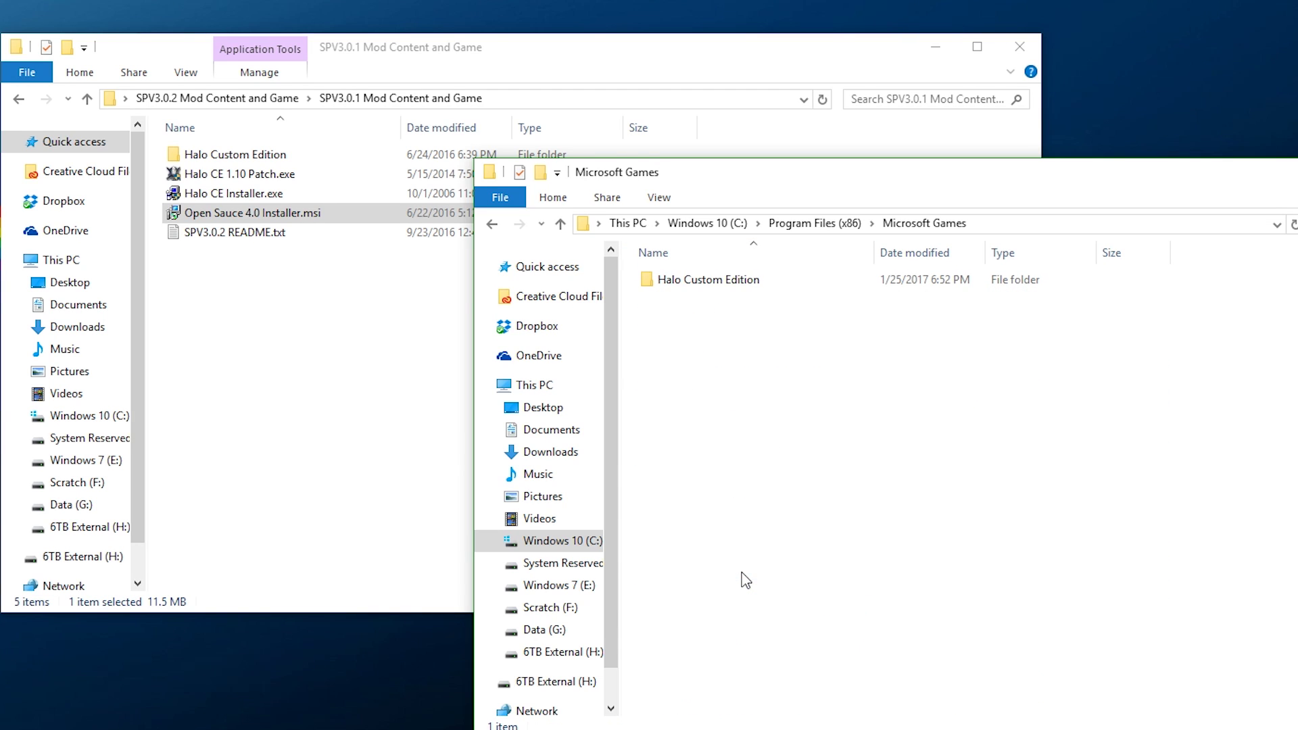
pyautogui.doubleClick(768, 283)
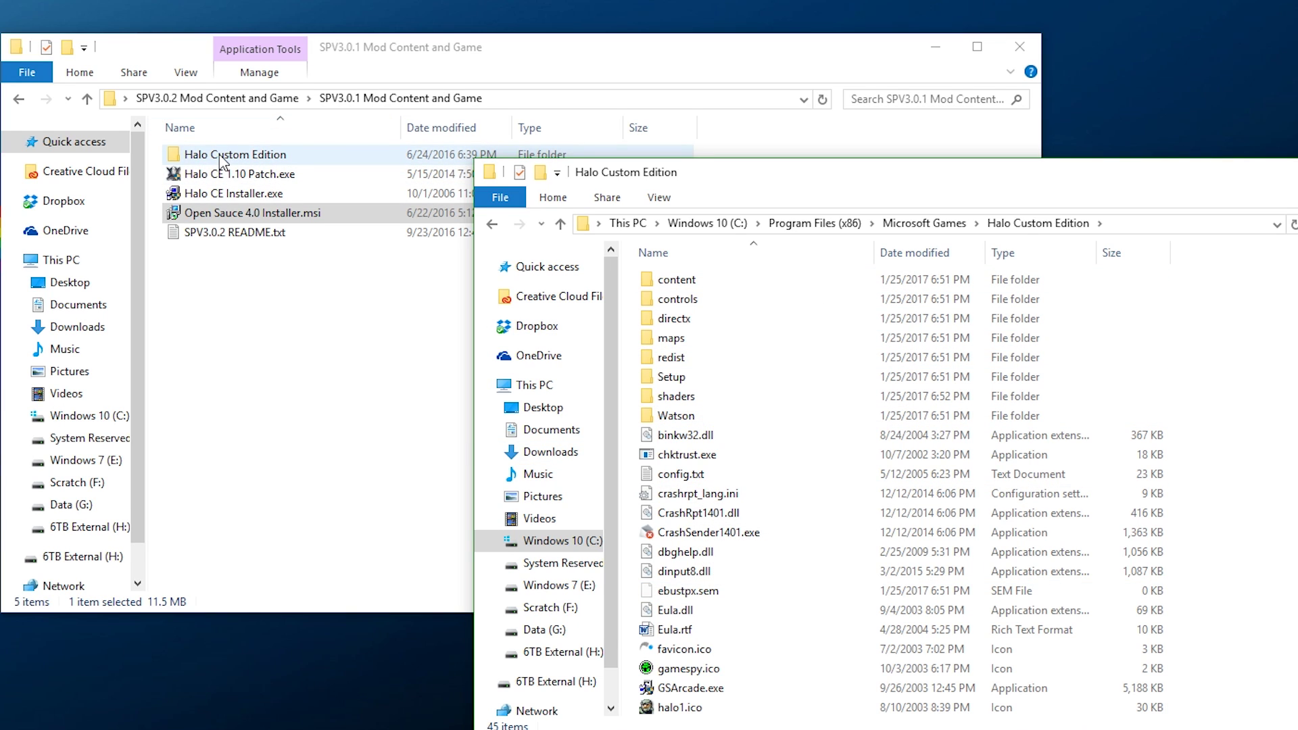
# Copy the maps folder and config.txt from the SPV3 Halo Custom Edition folder.
pyautogui.click(243, 266)
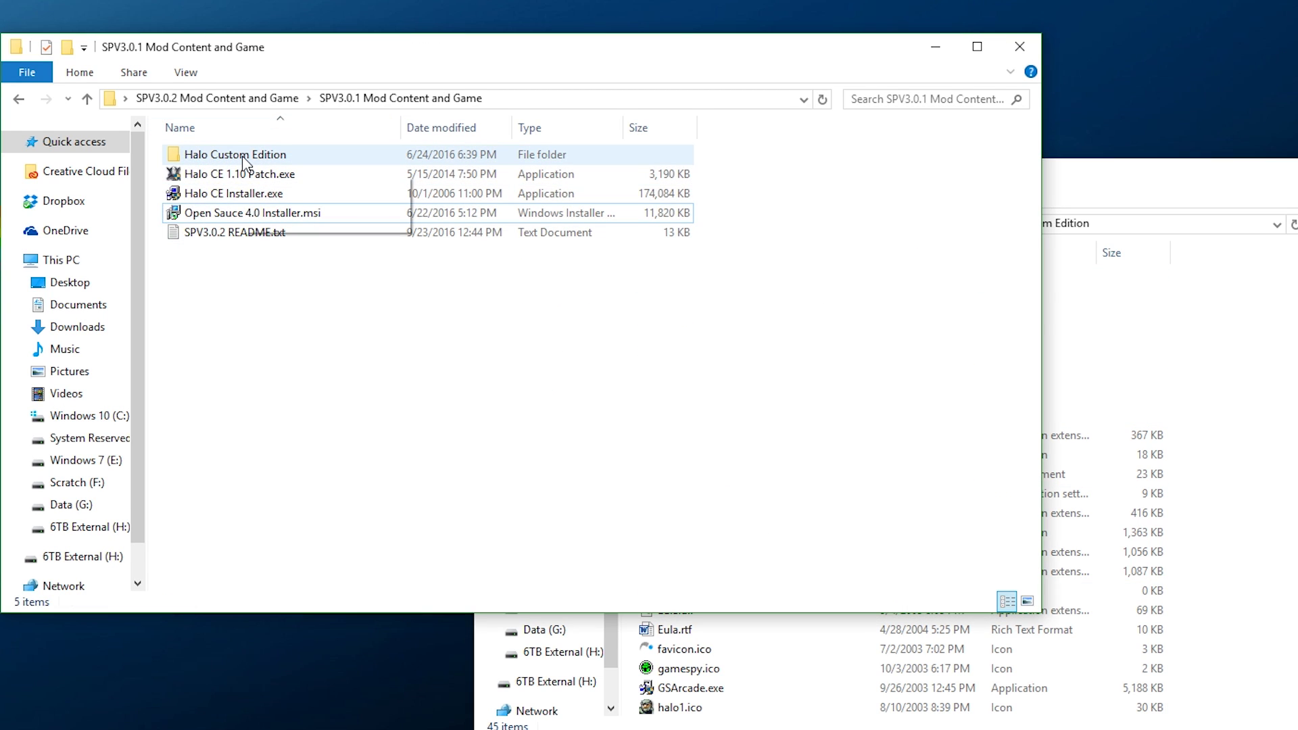
pyautogui.doubleClick(245, 163)
pyautogui.moveTo(383, 282); pyautogui.dragTo(255, 139)
pyautogui.rightClick(241, 180)
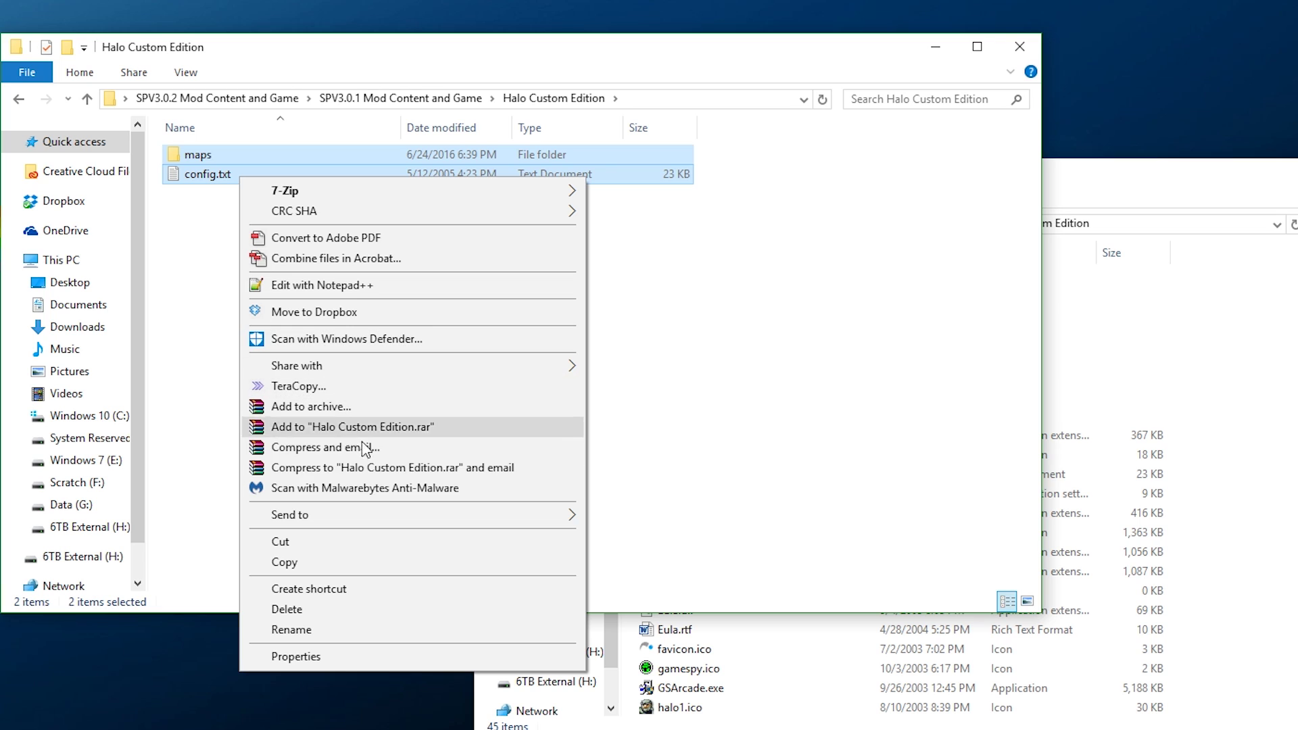
pyautogui.click(313, 559)
# Paste them into the installed game folder with Overwrite All, then close both windows.
pyautogui.click(1241, 527)
pyautogui.rightClick(1241, 526)
pyautogui.click(1279, 651)
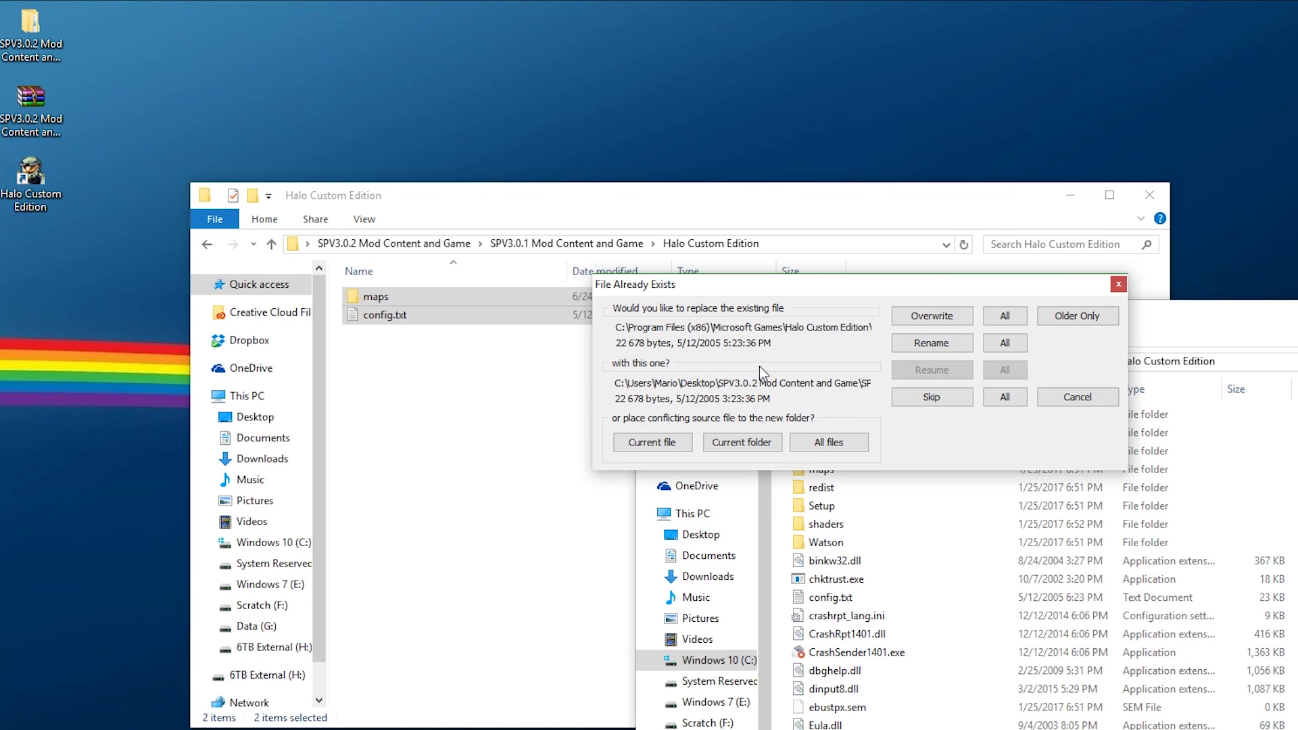
pyautogui.click(1005, 316)
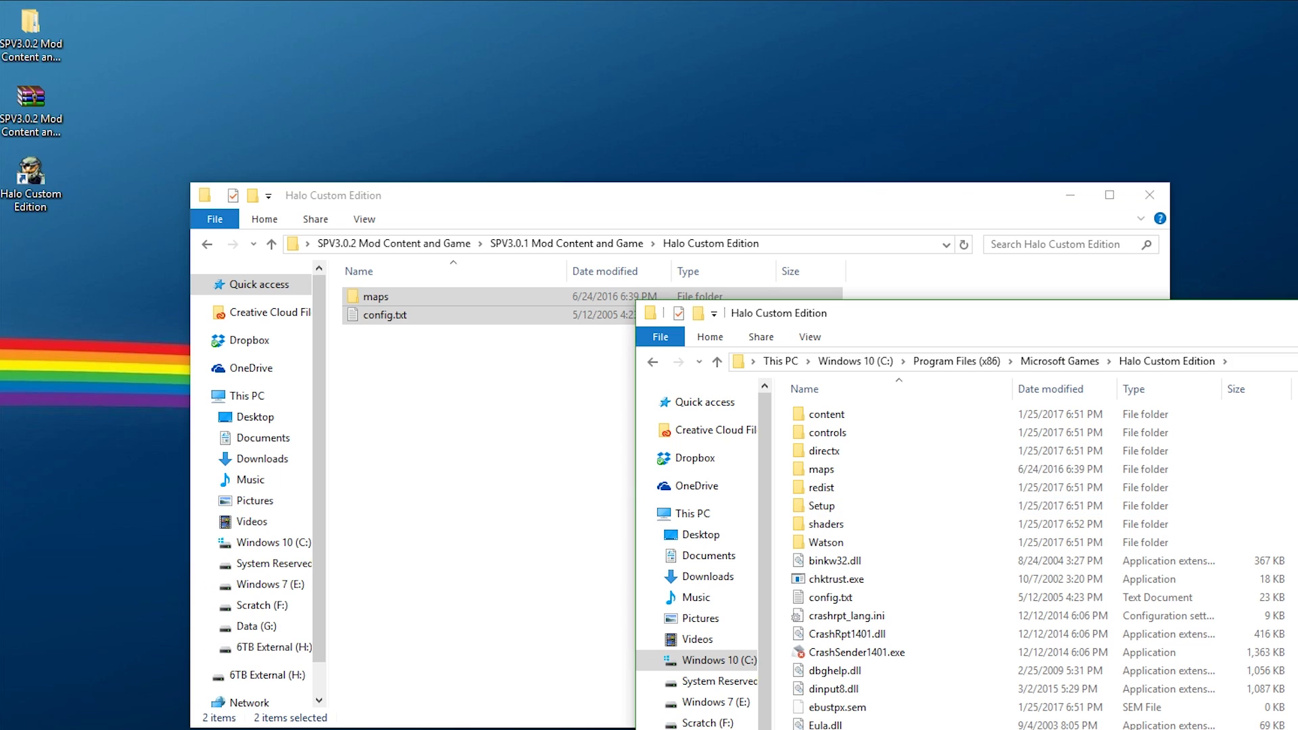
pyautogui.hotkey('alt', 'F4')
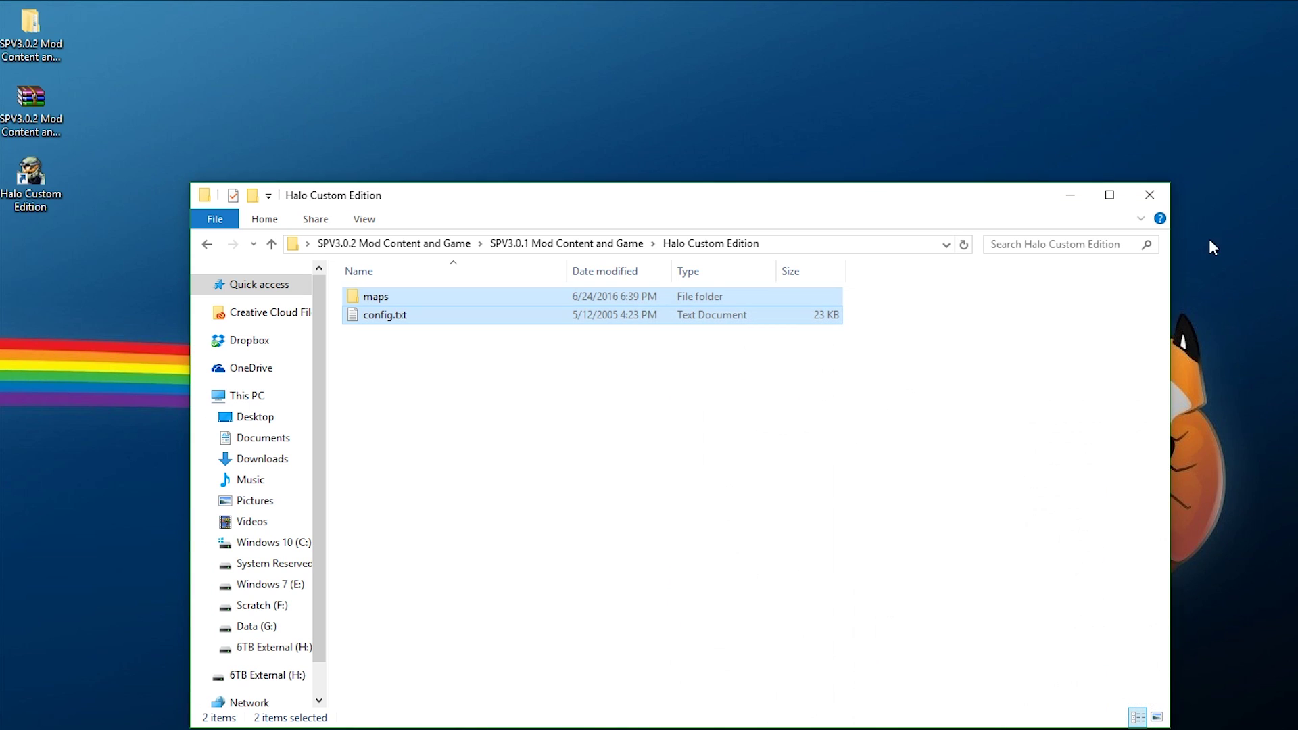
pyautogui.click(1149, 195)
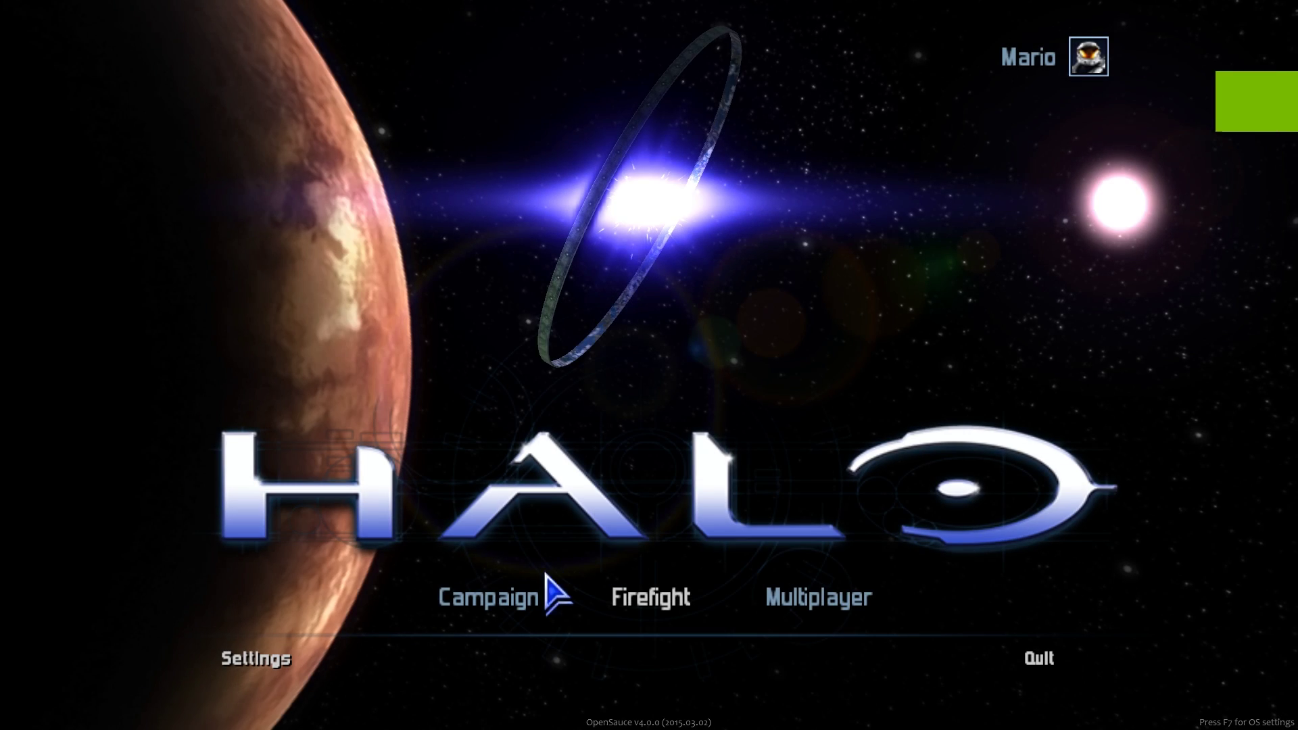
# Start CMT's Singleplayer V3 campaign at The Pillar of Autumn on Normal difficulty.
pyautogui.click(497, 608)
pyautogui.click(284, 298)
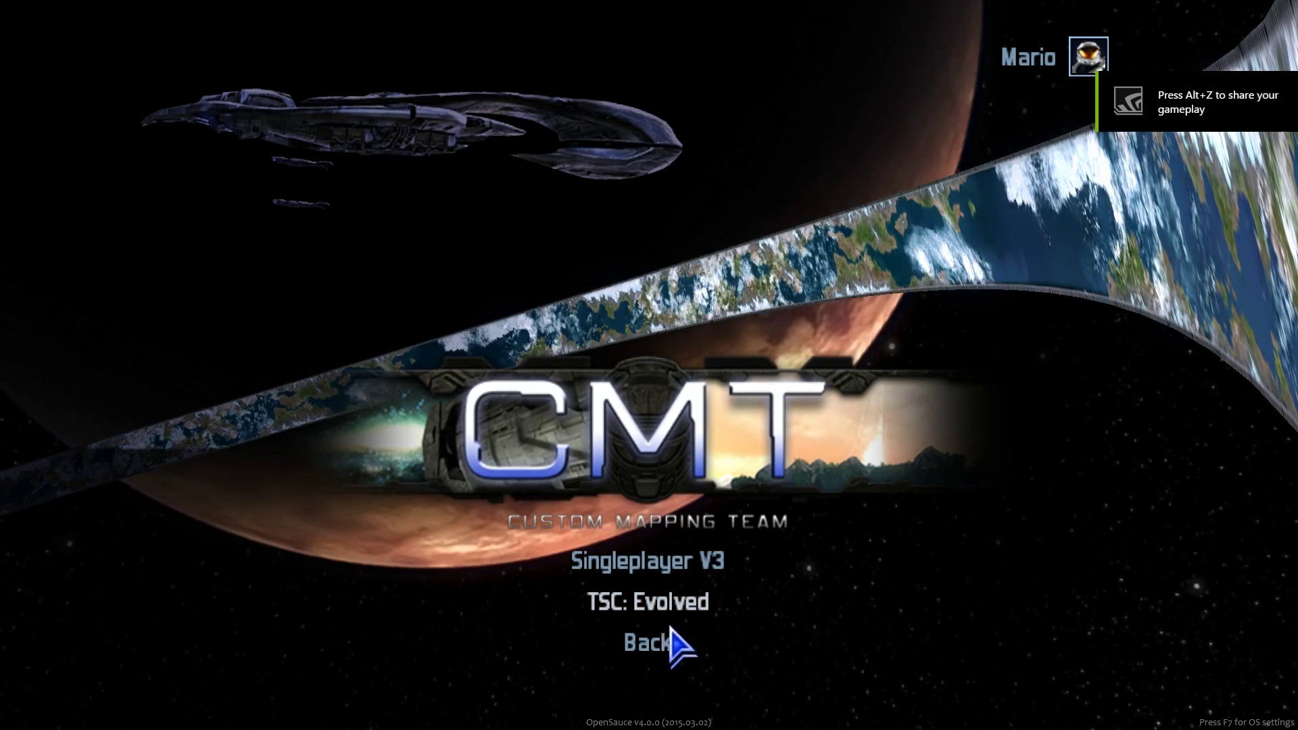
pyautogui.click(632, 564)
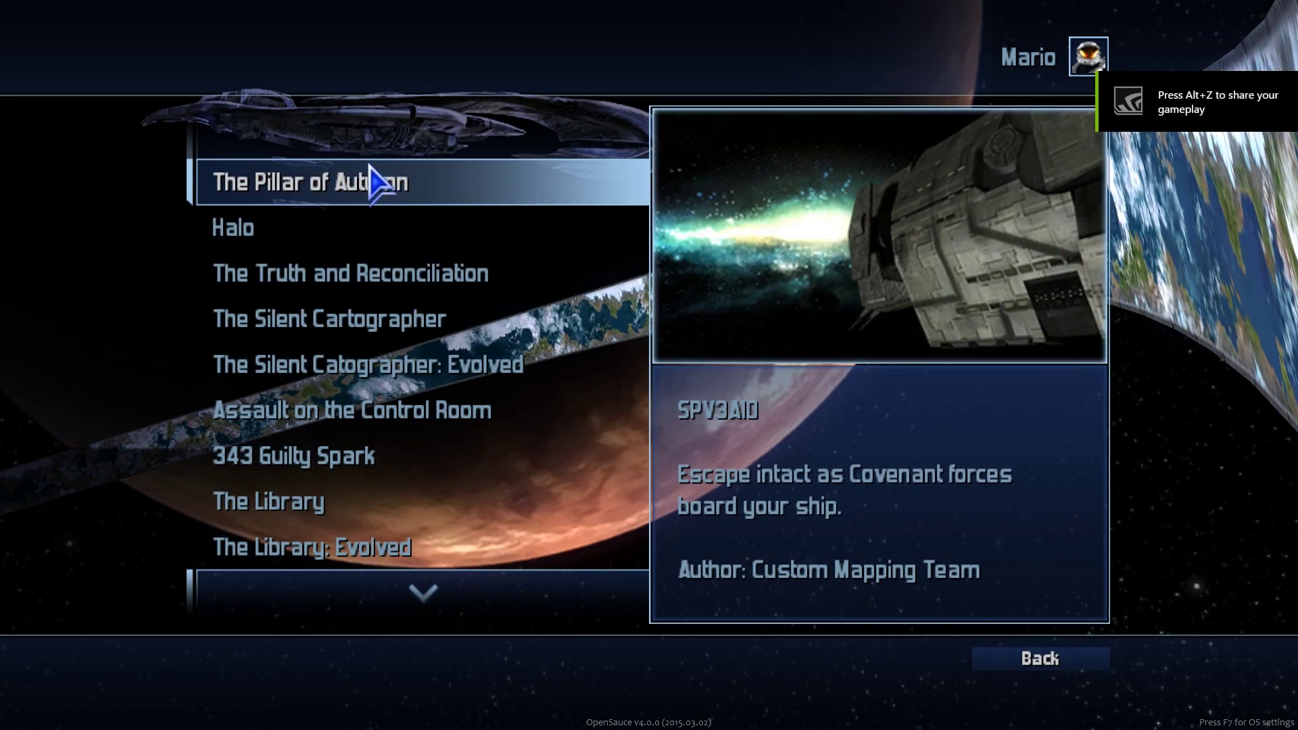
pyautogui.click(371, 180)
pyautogui.click(402, 139)
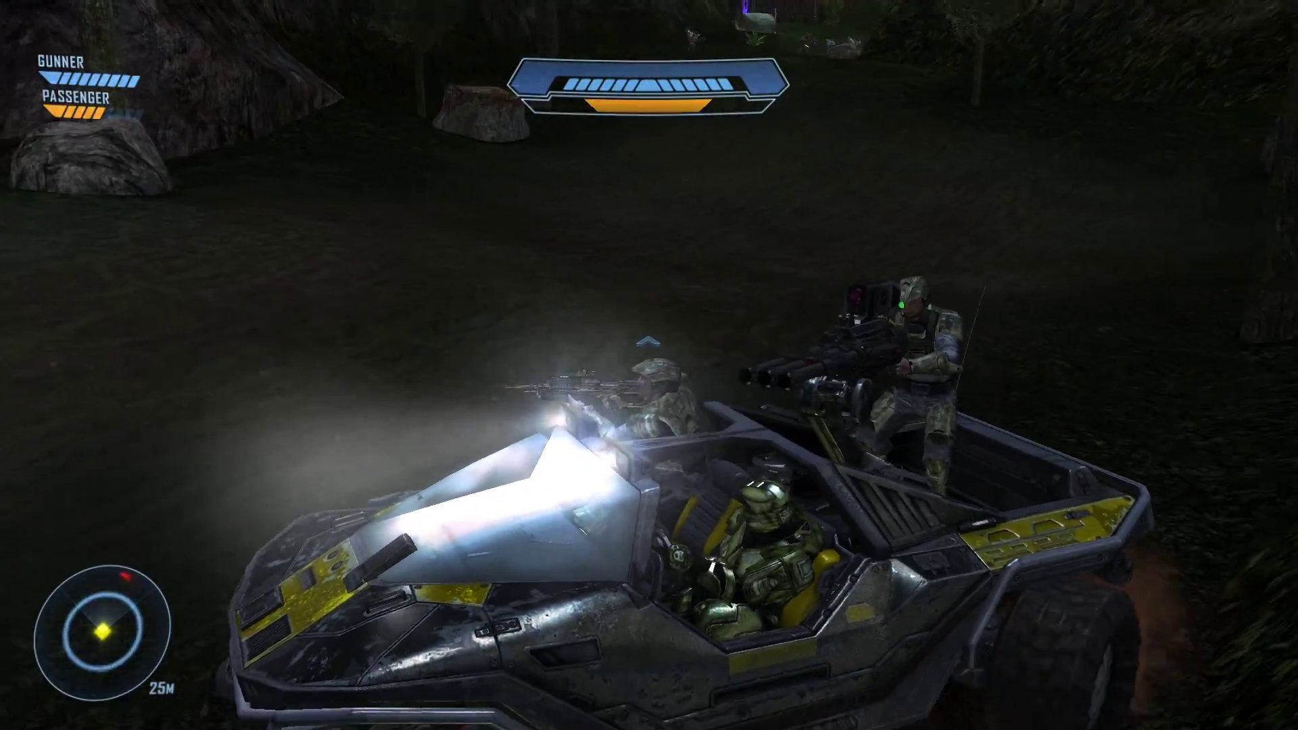
# Drive the Warthog forward and left across the forest clearing toward the Covenant.
pyautogui.press('w')
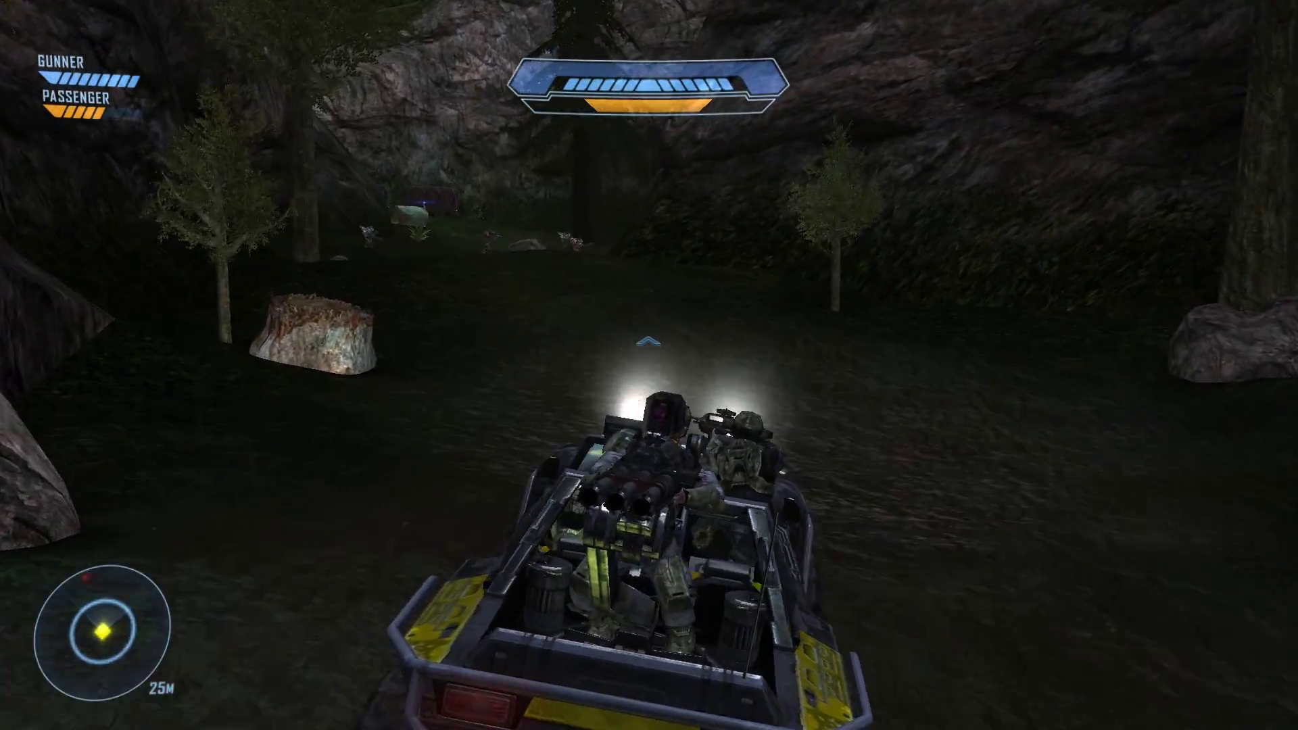
pyautogui.press('w')
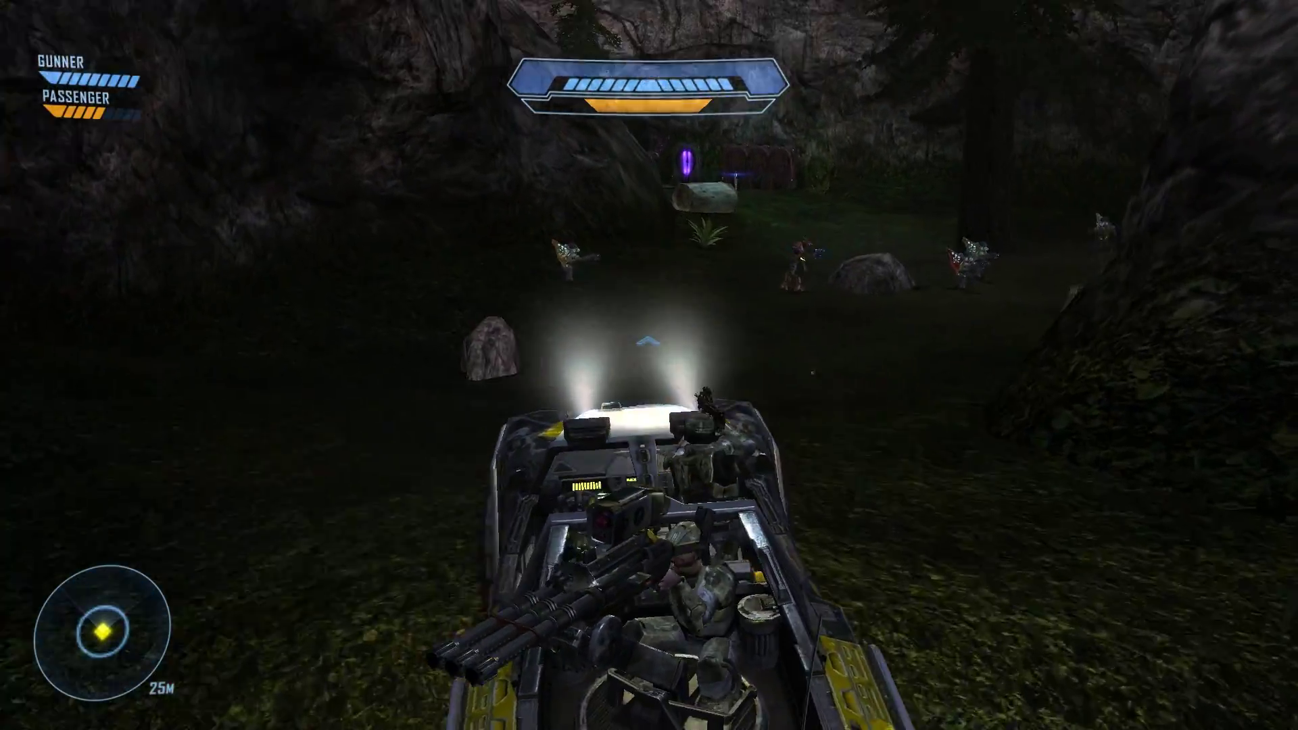
pyautogui.press('w')
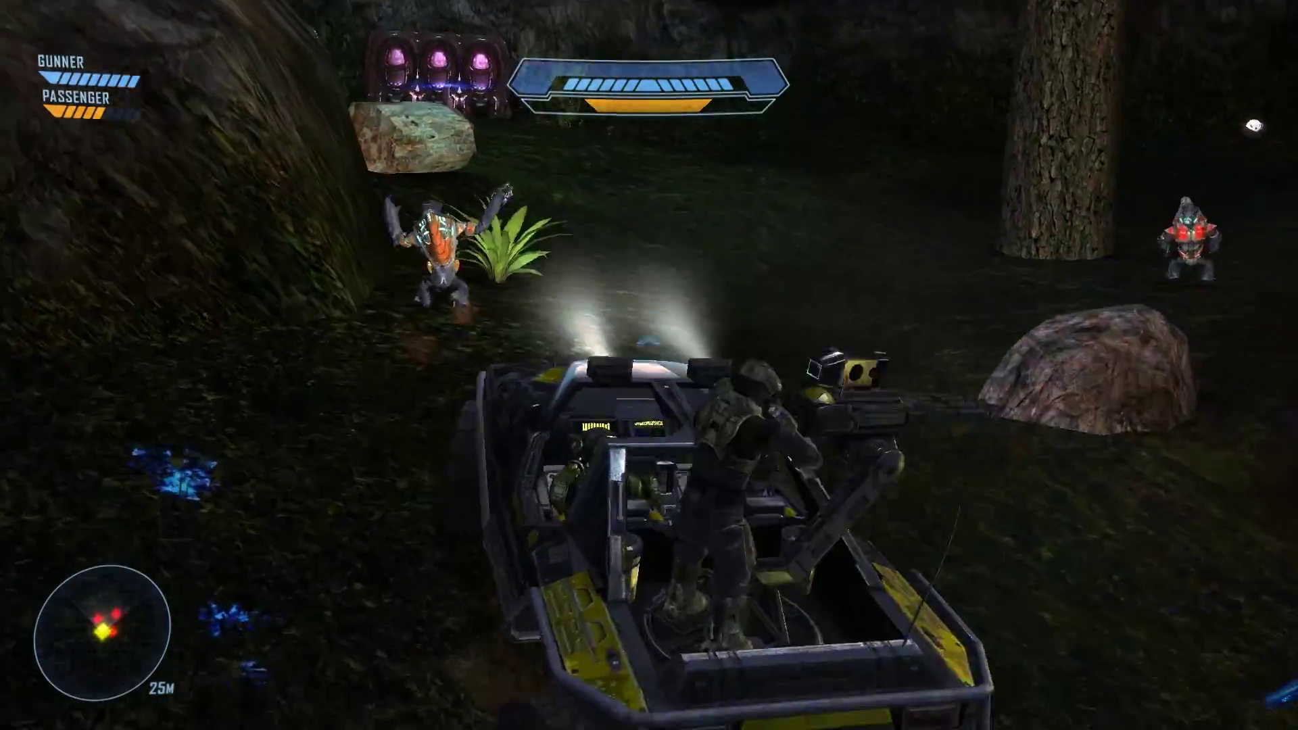